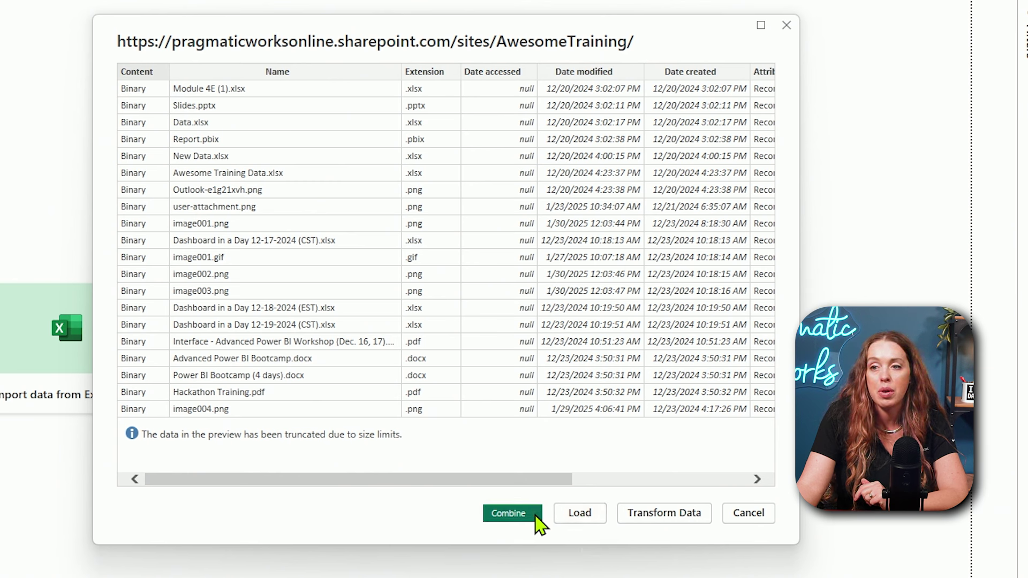
Step: Open the AwesomeTraining SharePoint file list for transformation without combining or loading the files
click(511, 516)
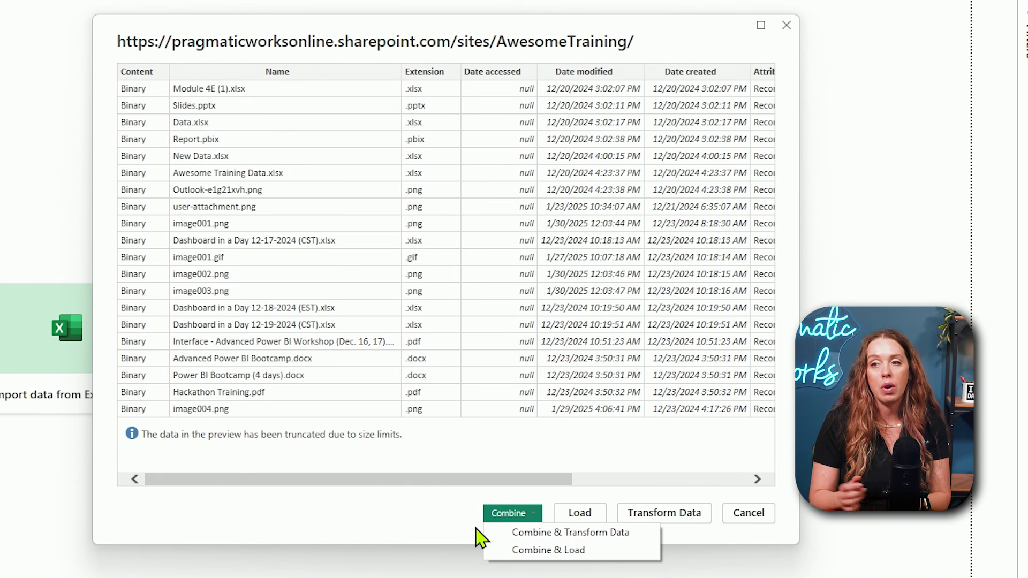
click(691, 518)
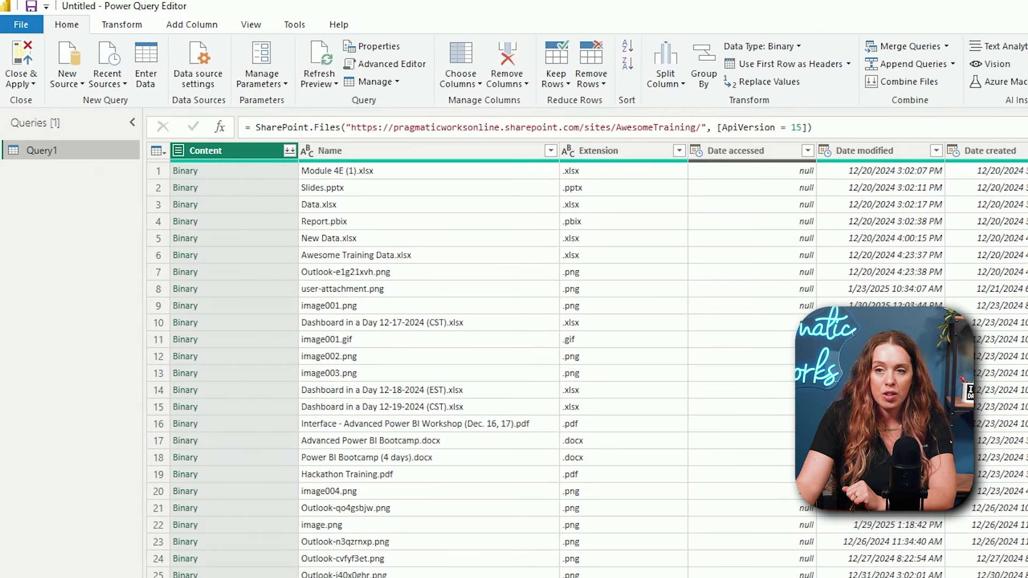
scroll(589, 369, down, 4)
scroll(589, 369, up, 4)
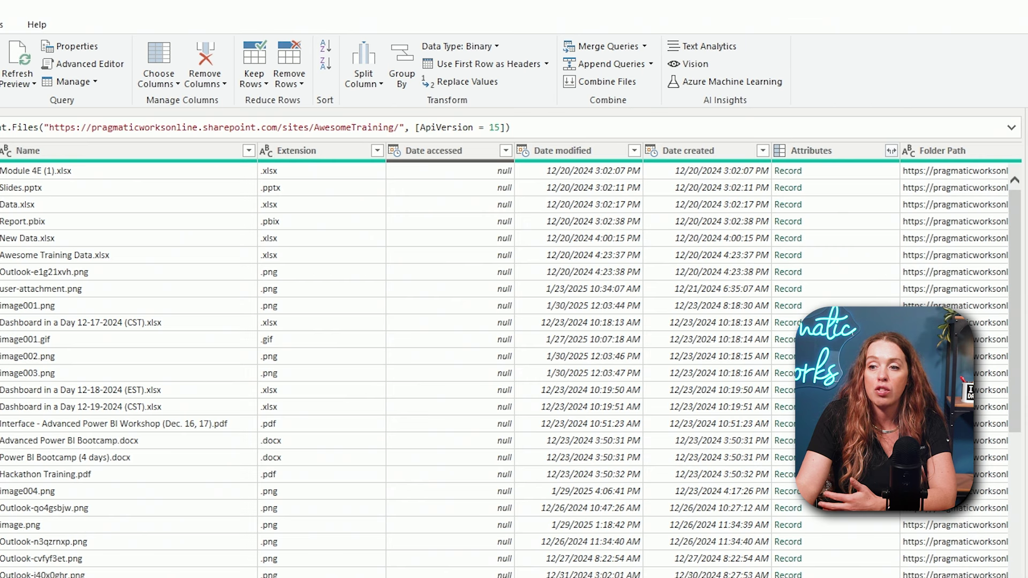
Step: Inspect the Folder Path column and the Extension column's filter values without applying a filter
click(942, 151)
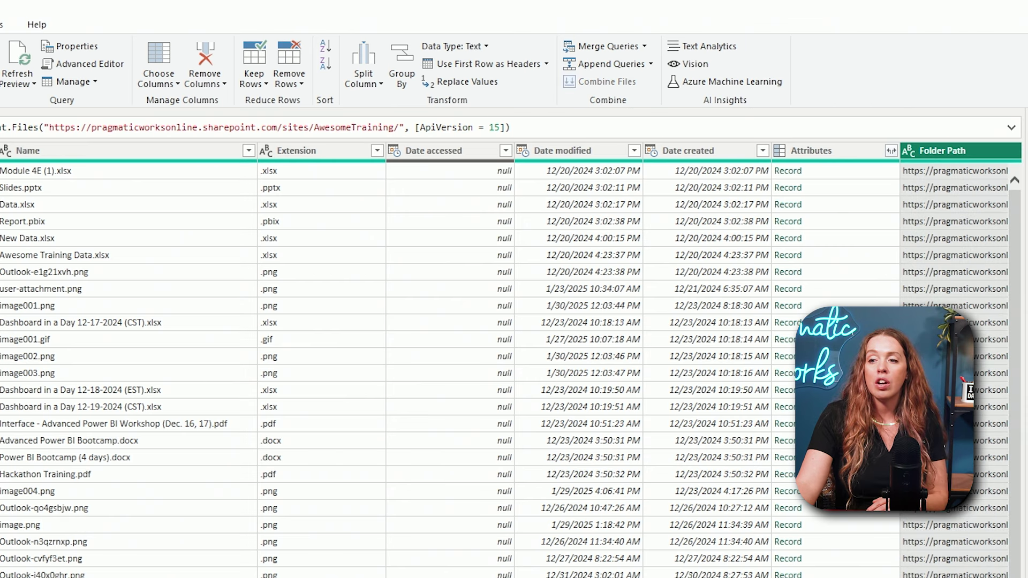
scroll(514, 364, right, 3)
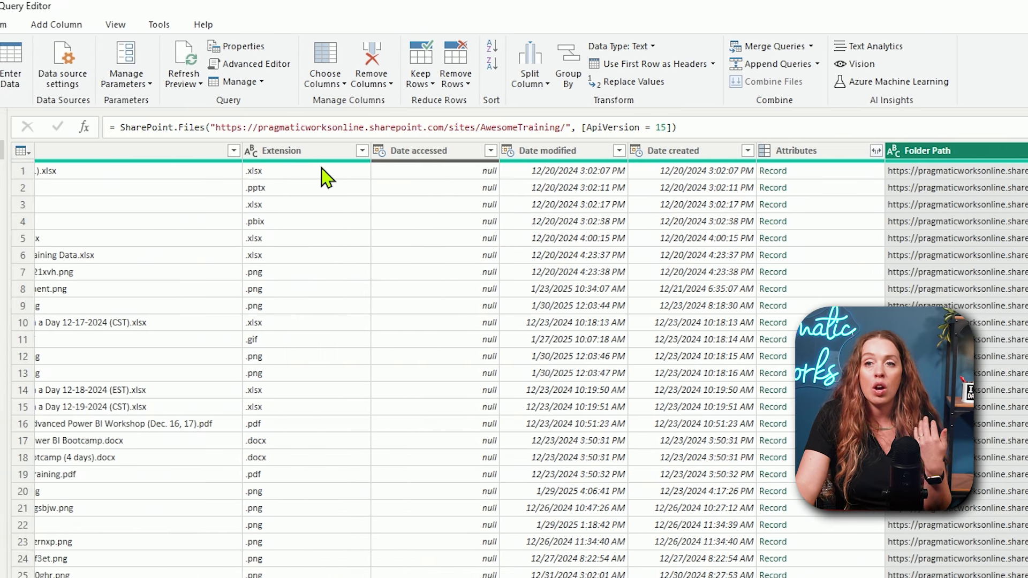
click(362, 152)
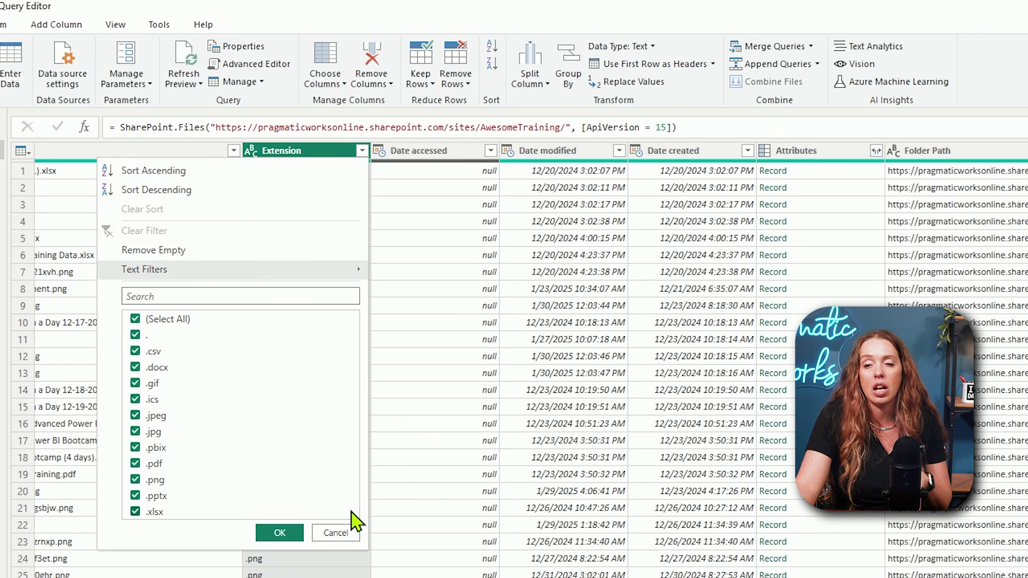
click(345, 532)
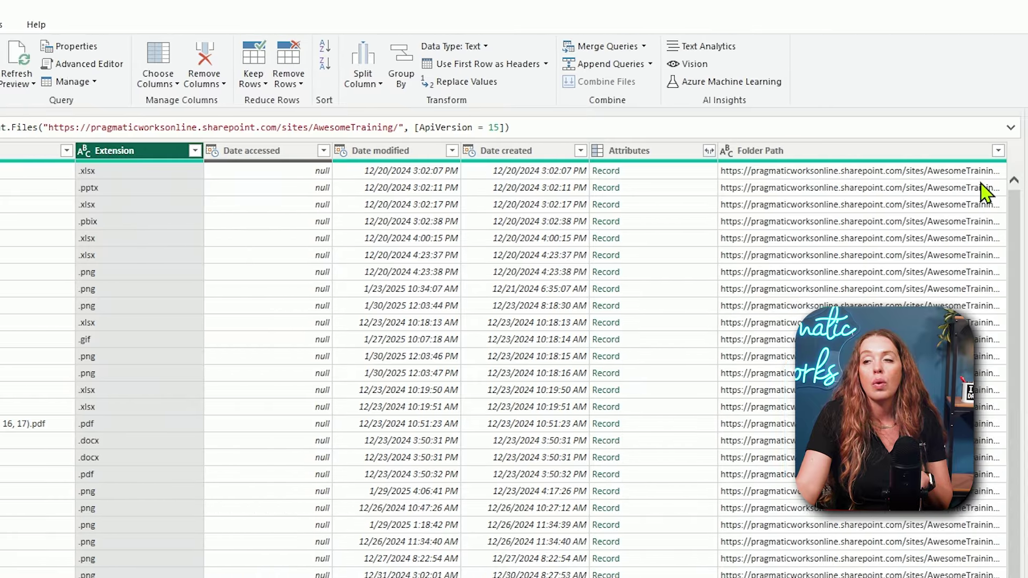
Step: Filter the Folder Path column to keep only files in the AwesomeTraining/Shared Documents/Sales Data/ folder
click(986, 152)
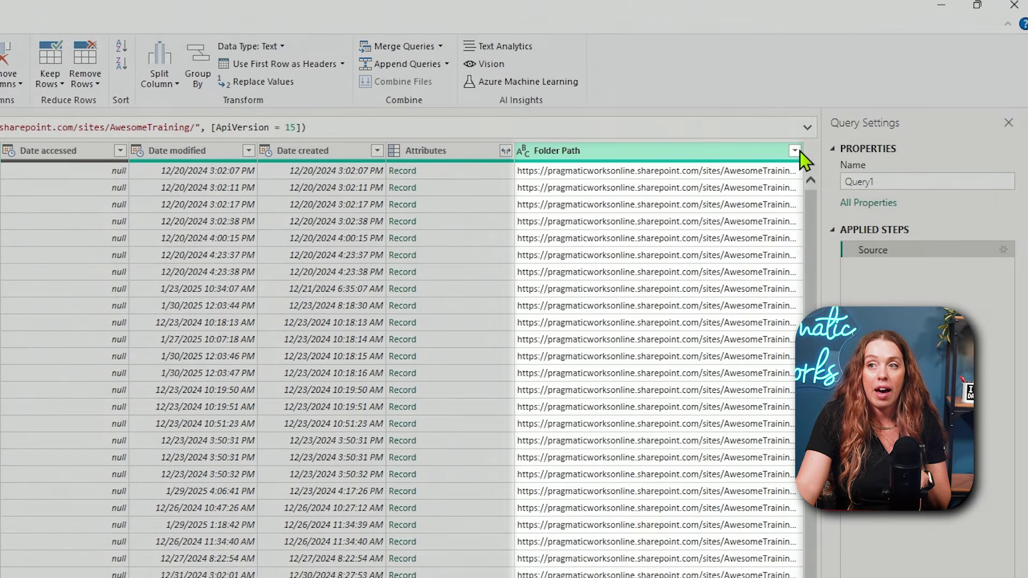
click(795, 150)
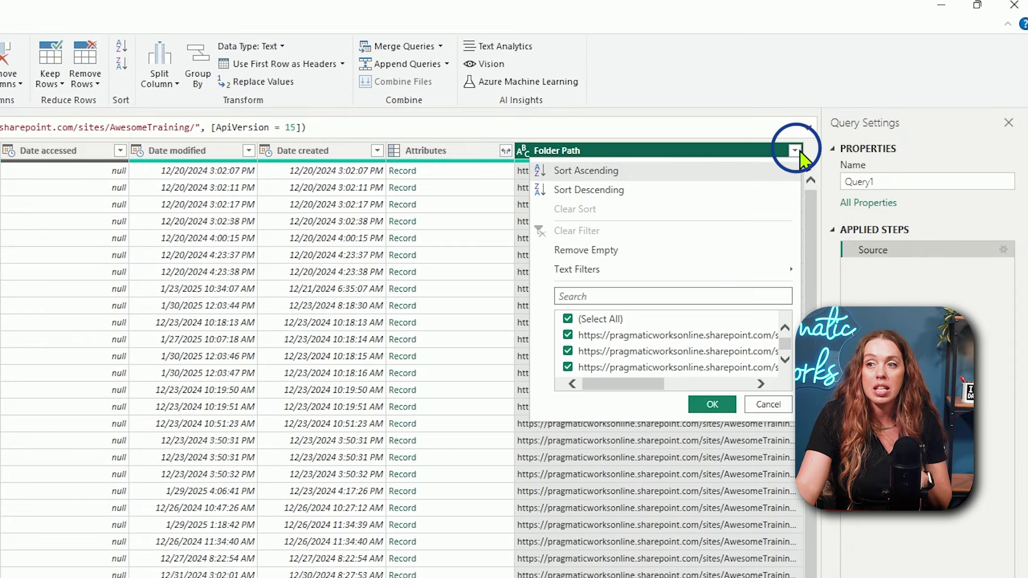
click(570, 320)
scroll(626, 364, down, 1)
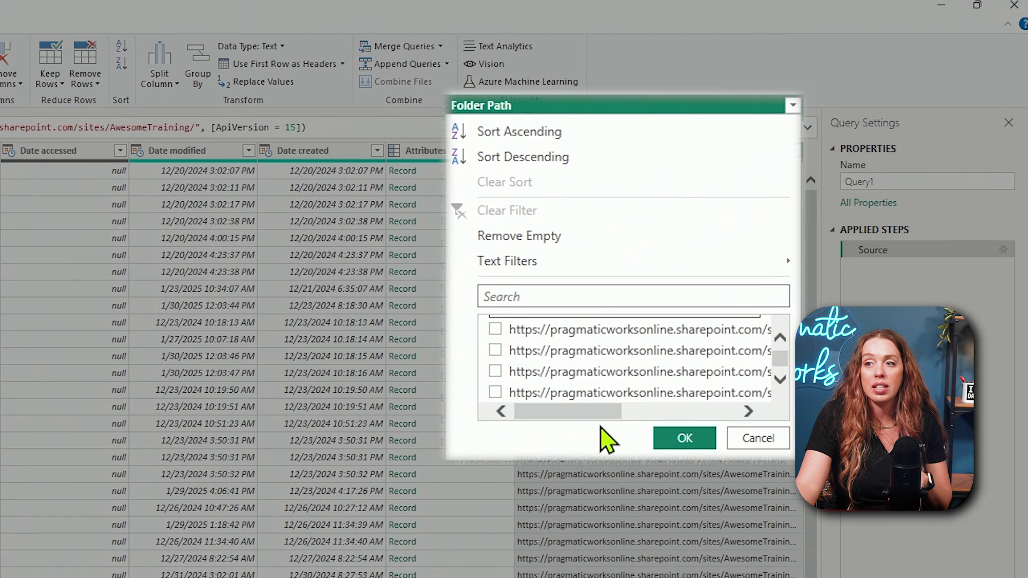
drag(599, 418, 735, 413)
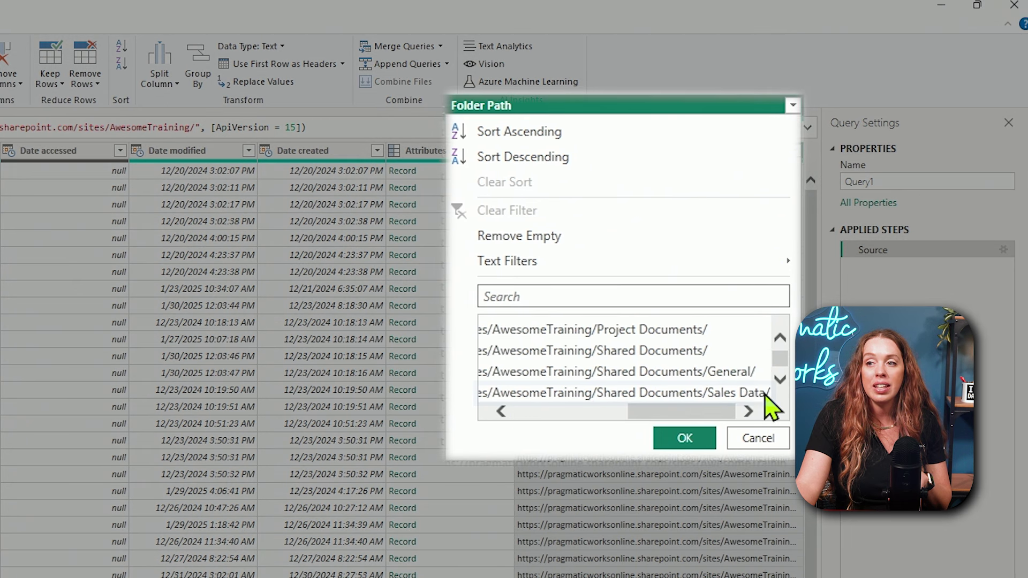
click(741, 395)
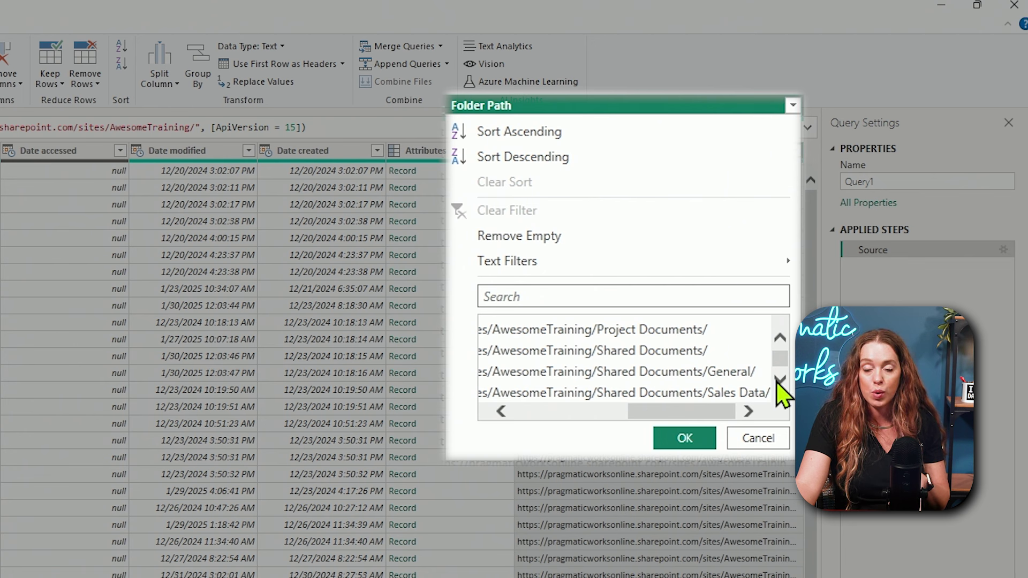
drag(710, 410, 552, 435)
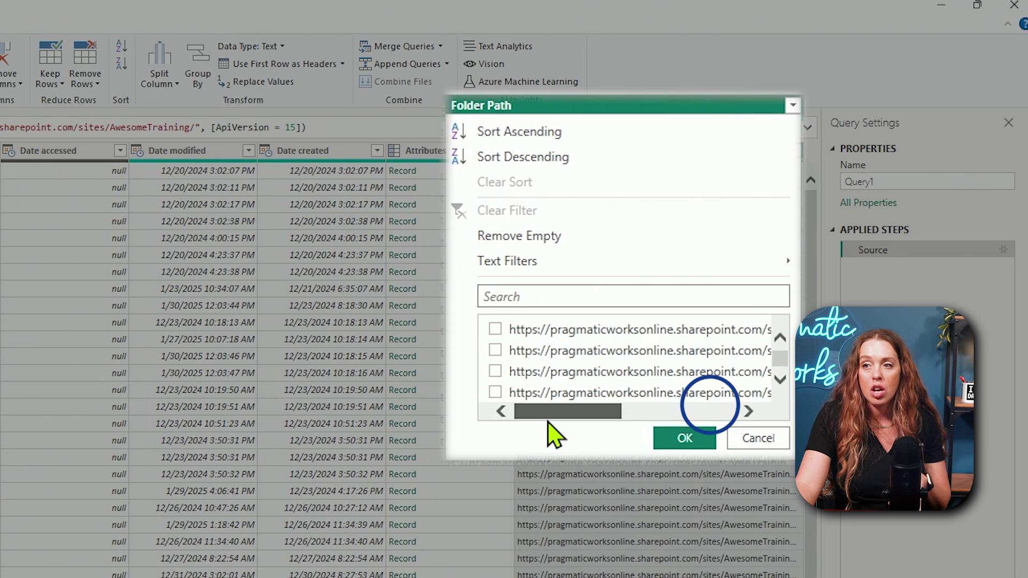
click(495, 394)
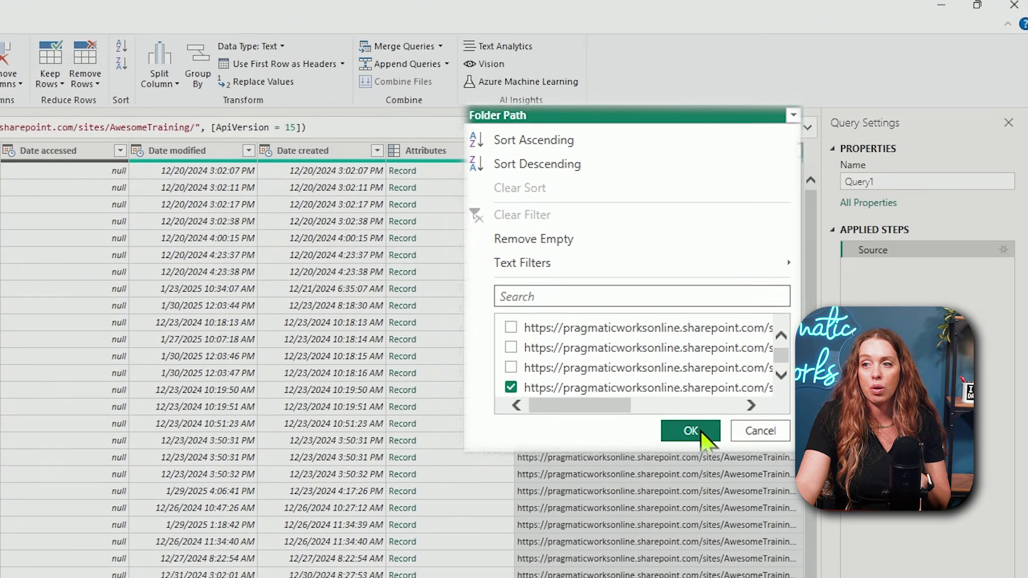
click(718, 407)
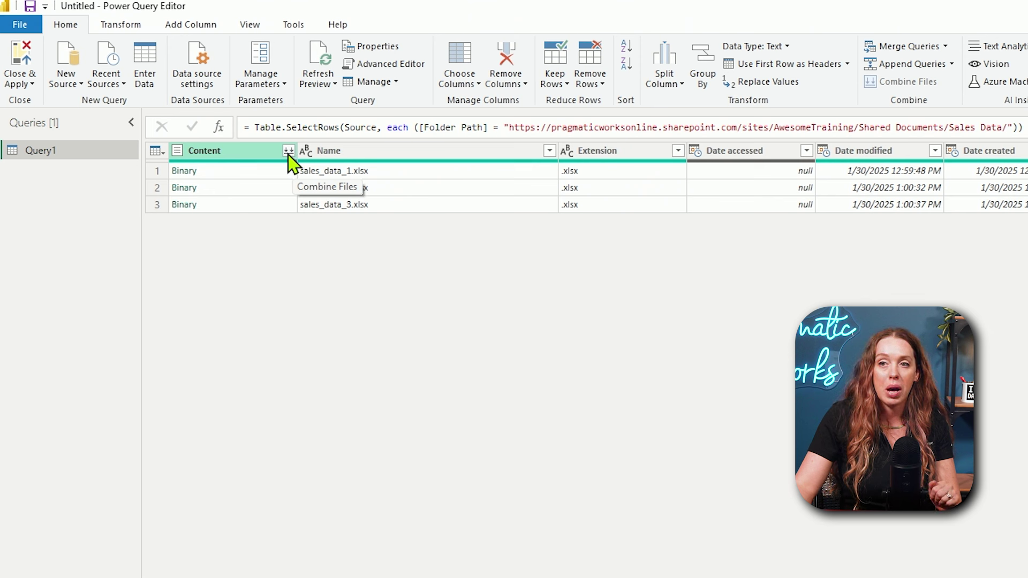
Step: Combine the filtered files from the Content column, keeping First file as the sample and extracting the object "in"
click(288, 151)
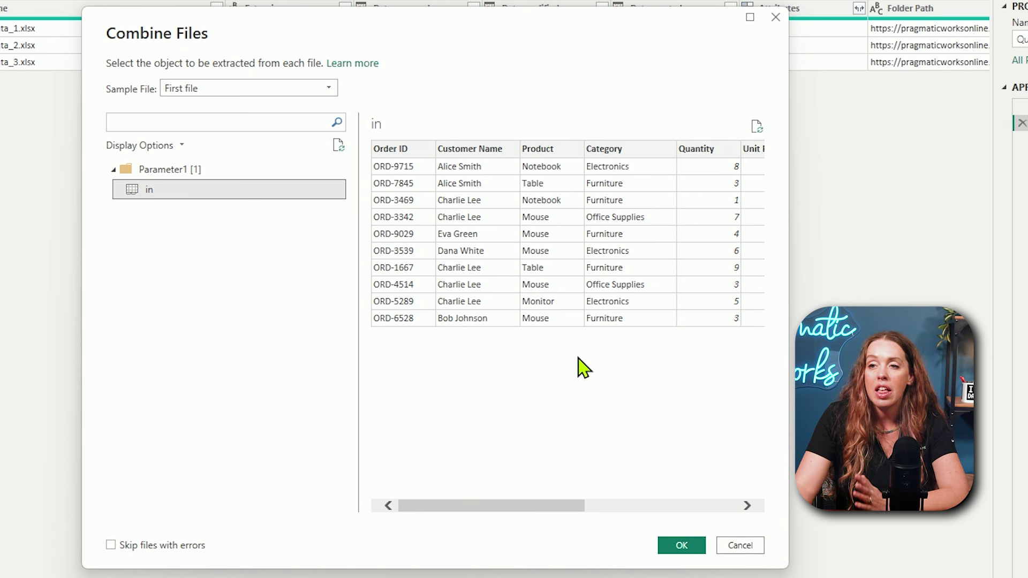
click(314, 90)
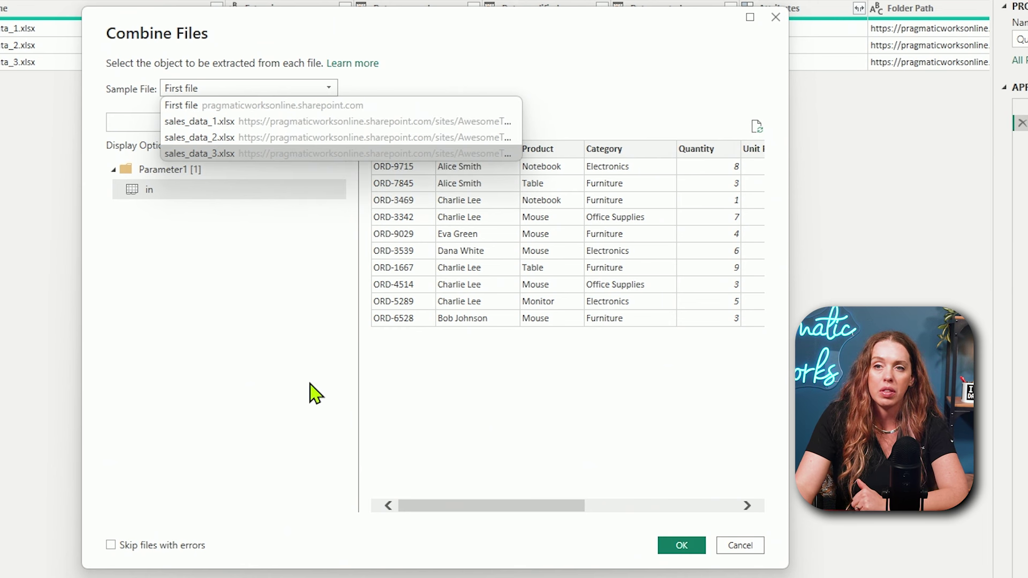
click(214, 303)
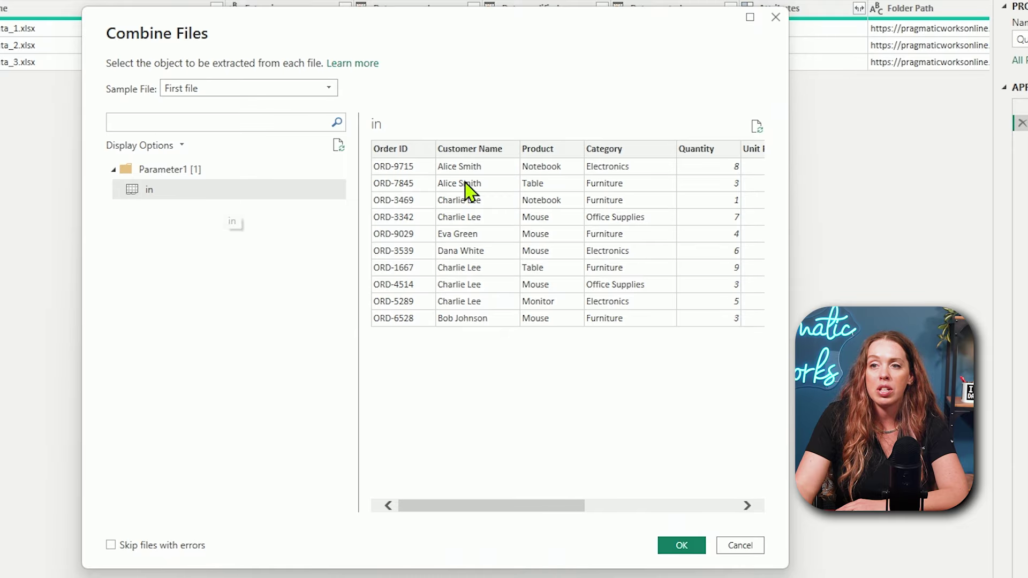
click(690, 546)
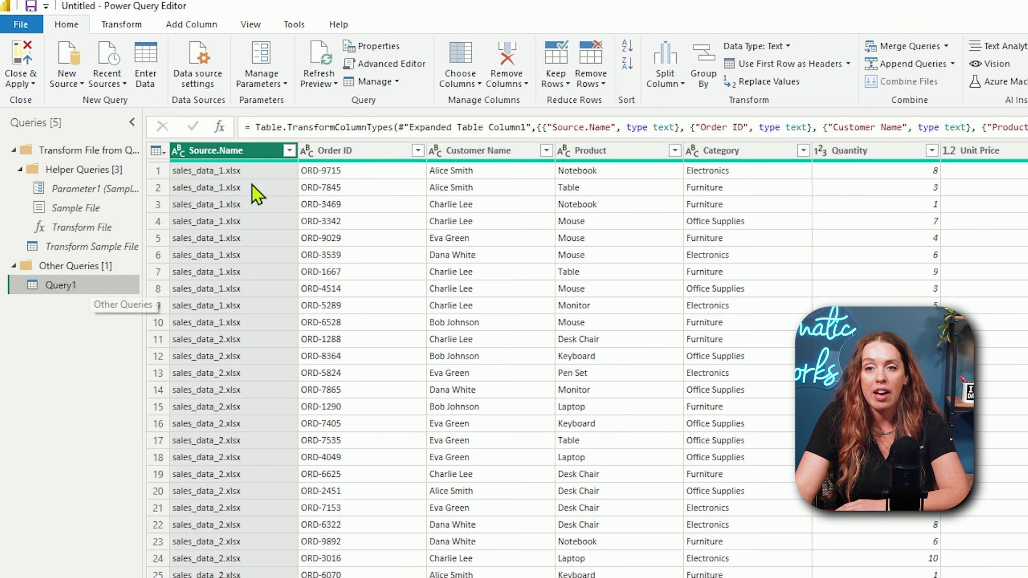
Step: Examine the combined rows, their source file names in Source.Name and the remaining columns of Query1
scroll(307, 546, down, 1)
scroll(305, 540, up, 1)
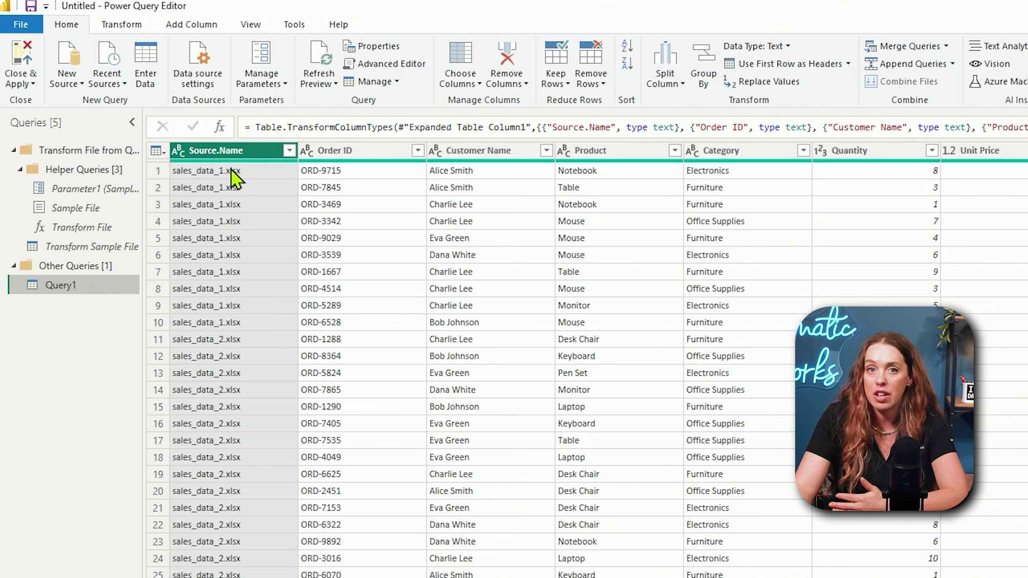
right_click(235, 151)
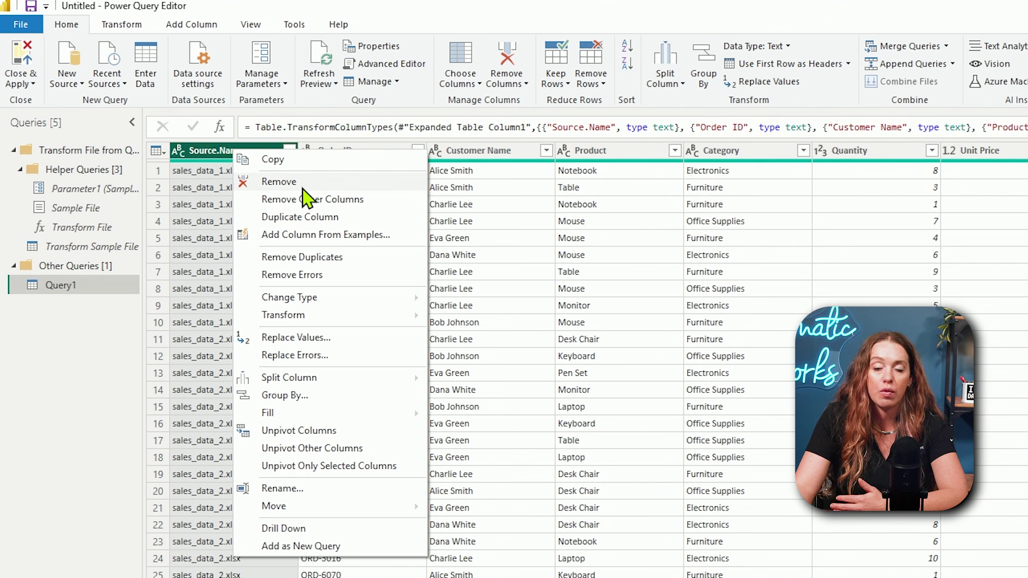
click(69, 550)
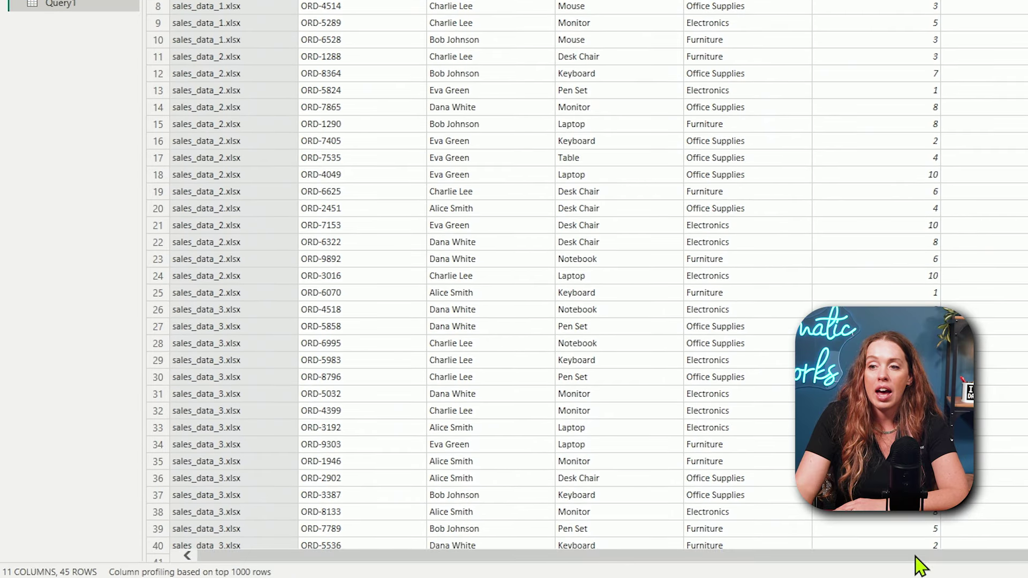
click(916, 556)
scroll(716, 523, left, 10)
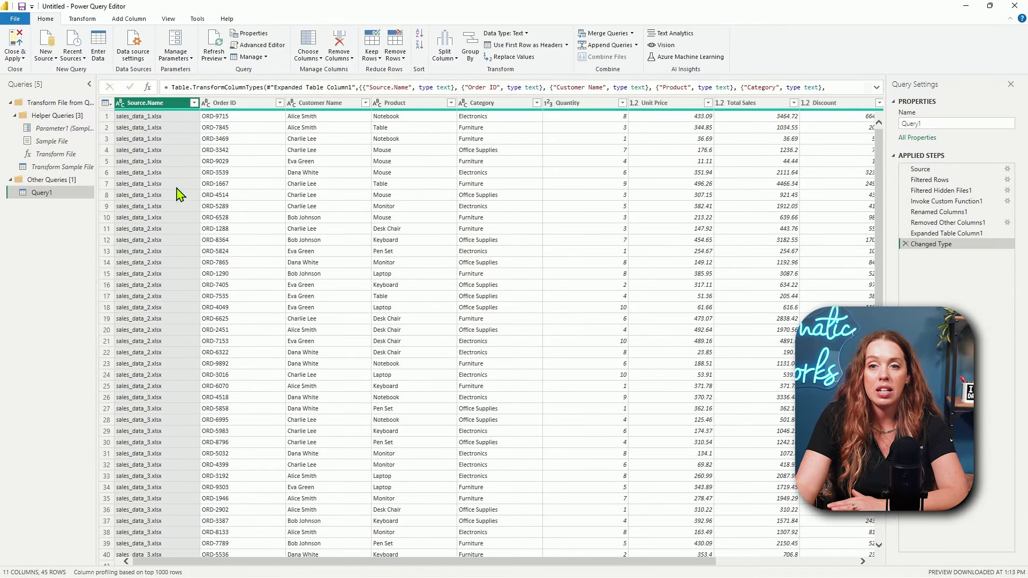
scroll(179, 194, down, 2)
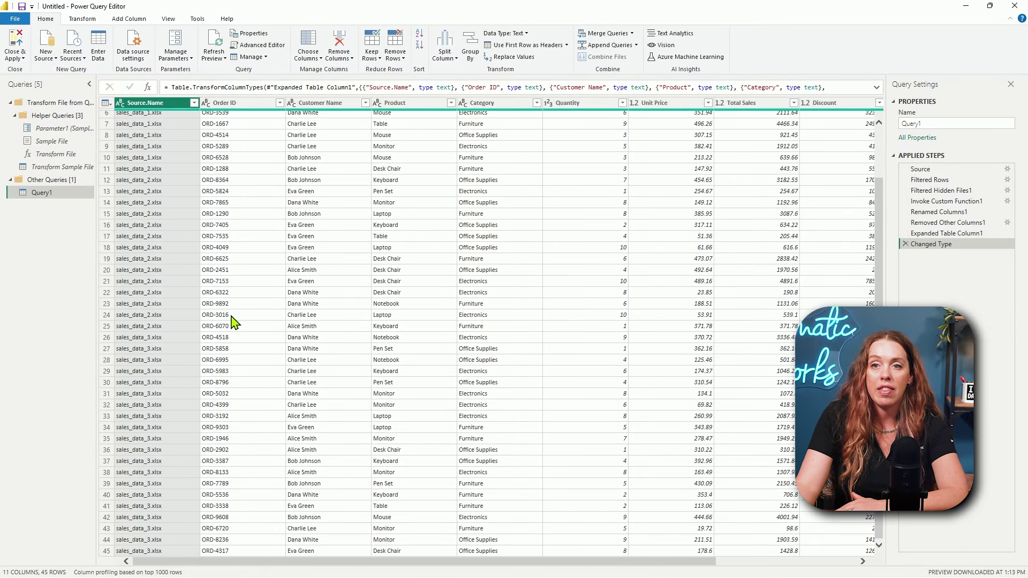
scroll(235, 319, up, 2)
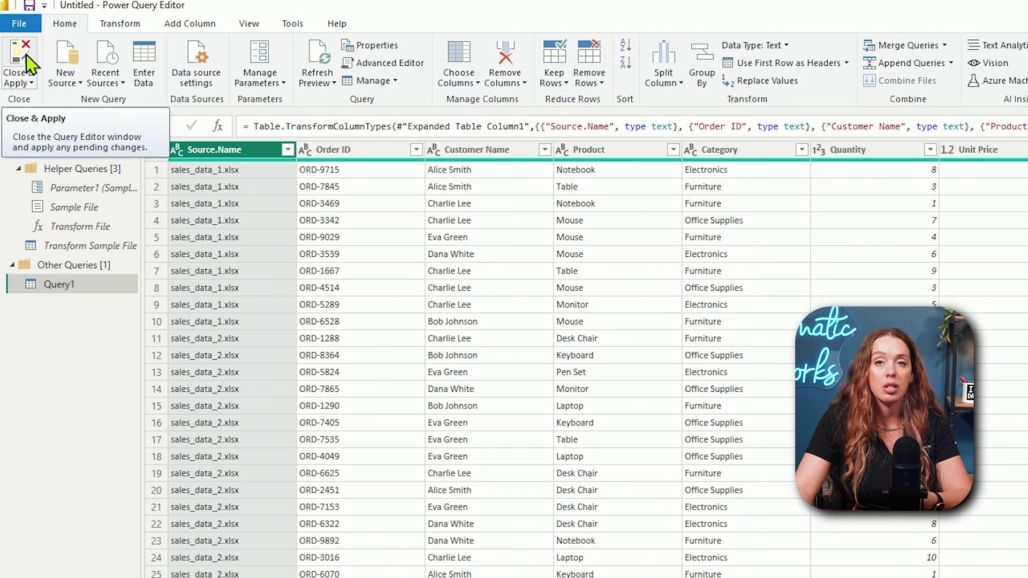
Step: Close the query editor and apply the pending changes to load the combined sales data into the report
click(27, 63)
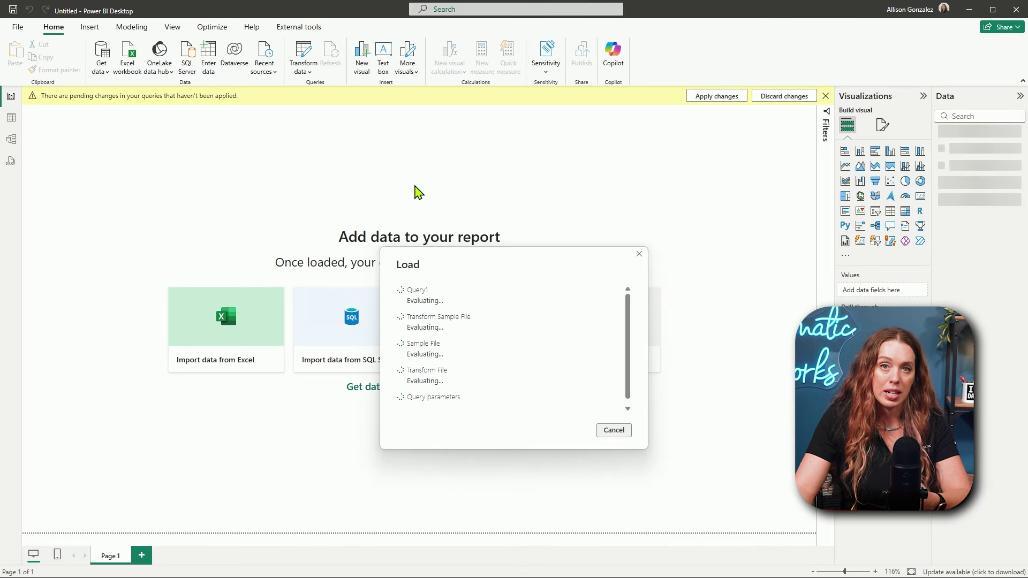
click(909, 75)
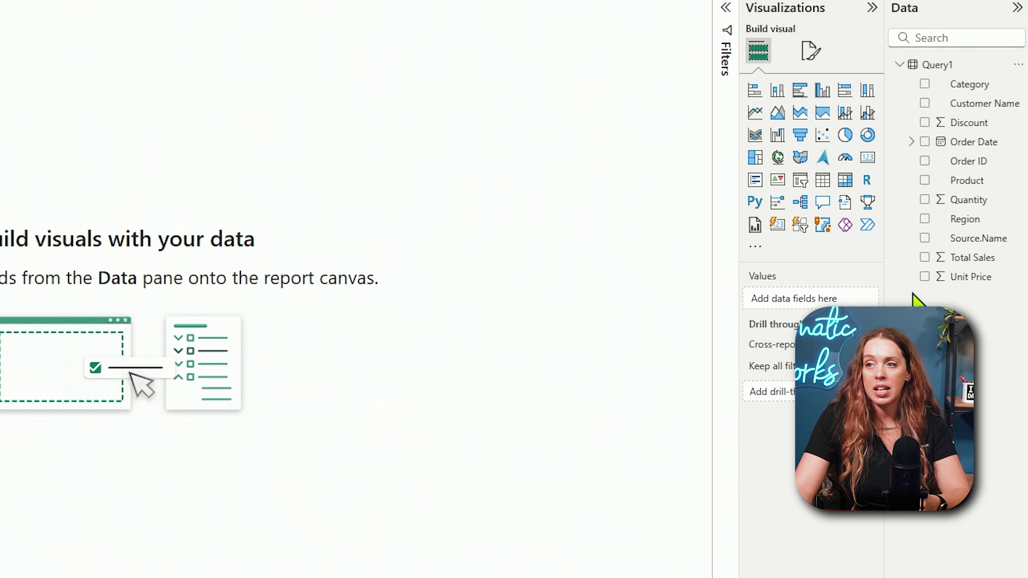
Step: Add a table visual, enlarge it across the report page and fill it with Customer Name, Product and Total Sales
click(823, 181)
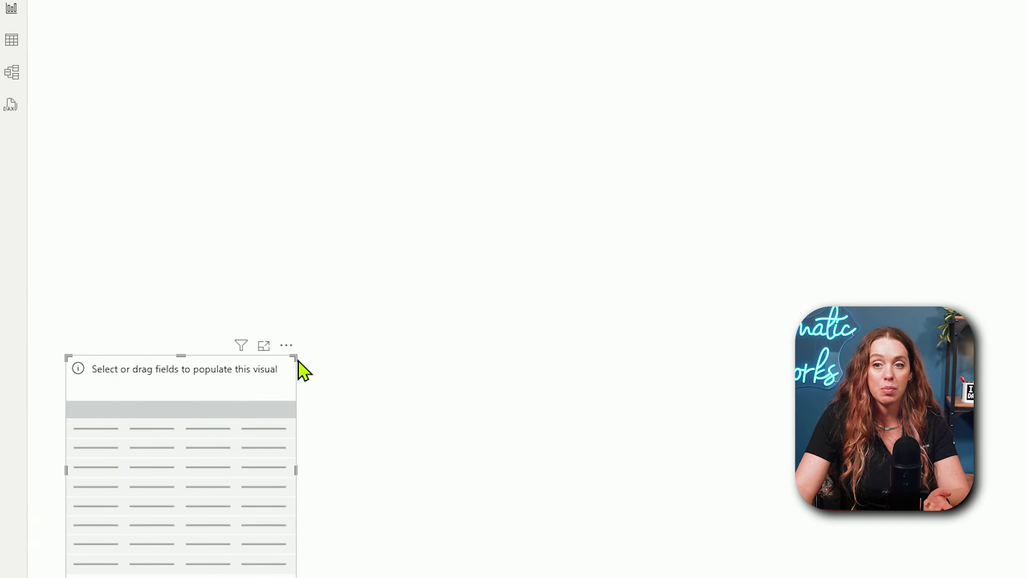
drag(295, 357, 1001, 133)
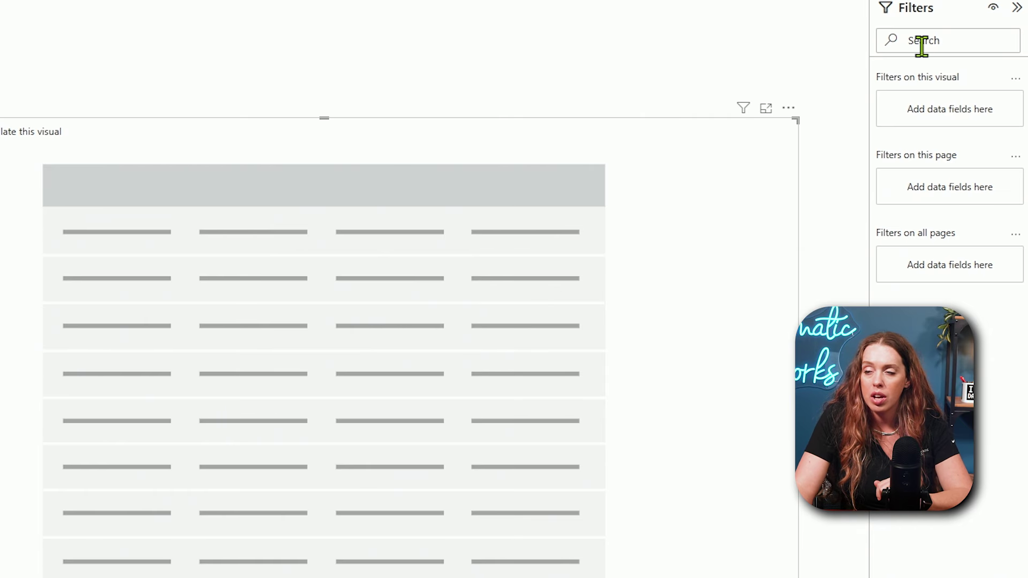
click(925, 103)
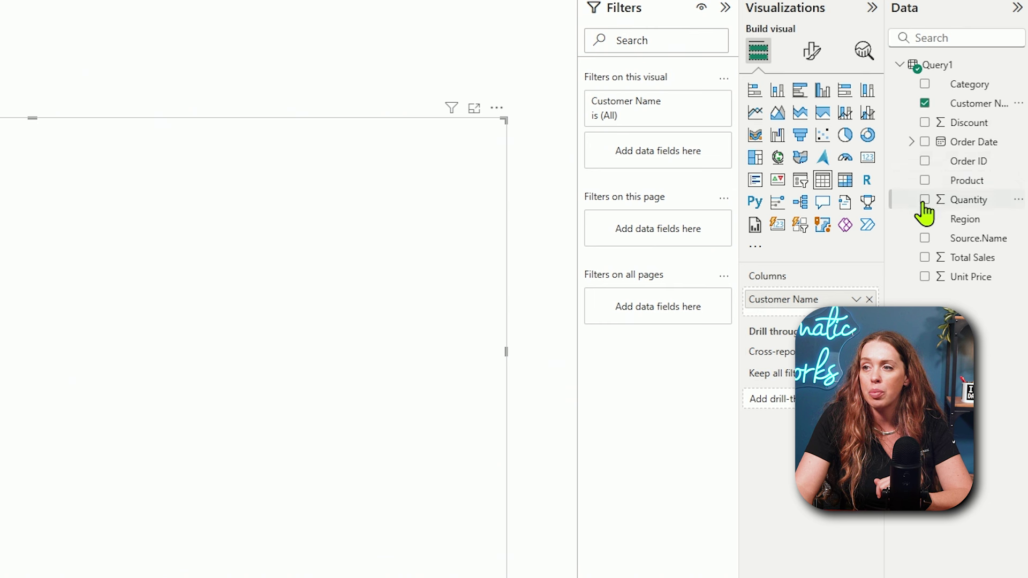
click(925, 180)
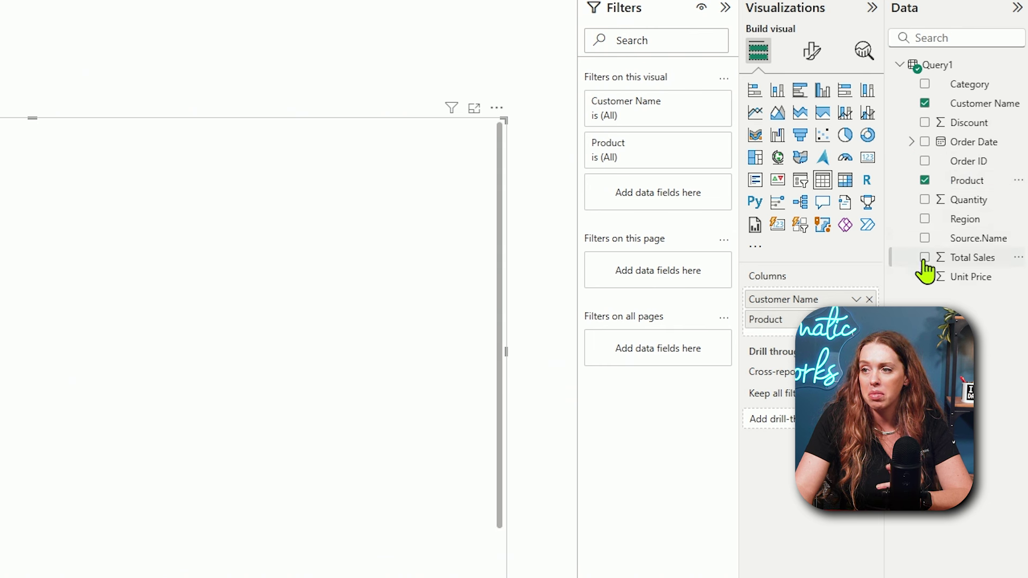
click(925, 257)
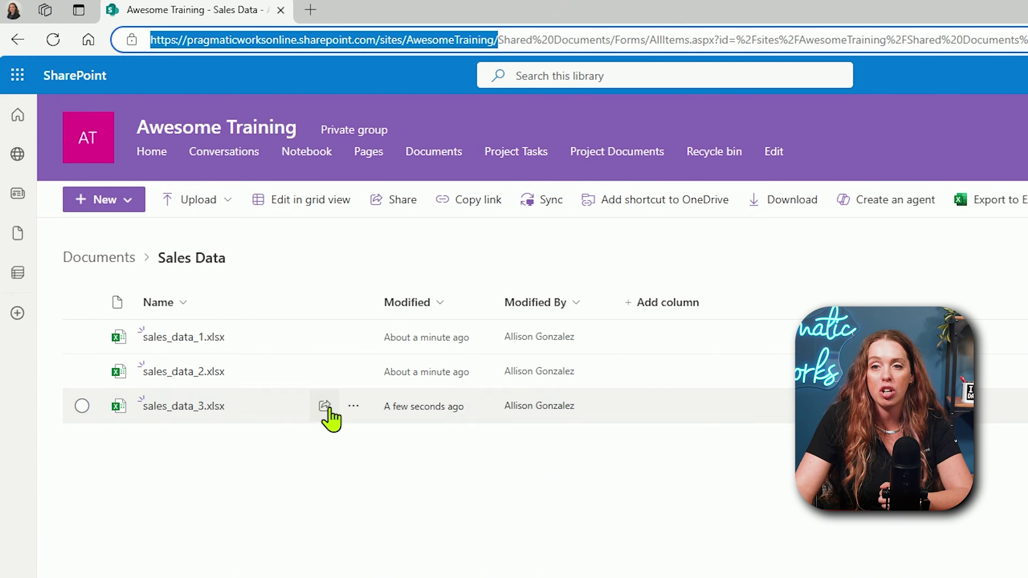
Step: In the SharePoint Sales Data folder, copy sales_data_3.xlsx into the same folder
click(353, 409)
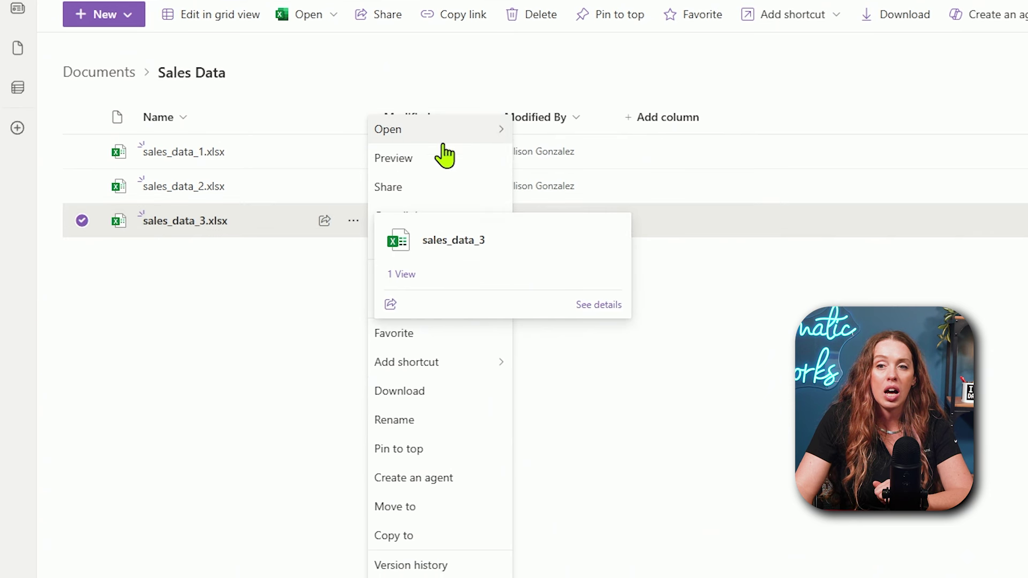
click(432, 538)
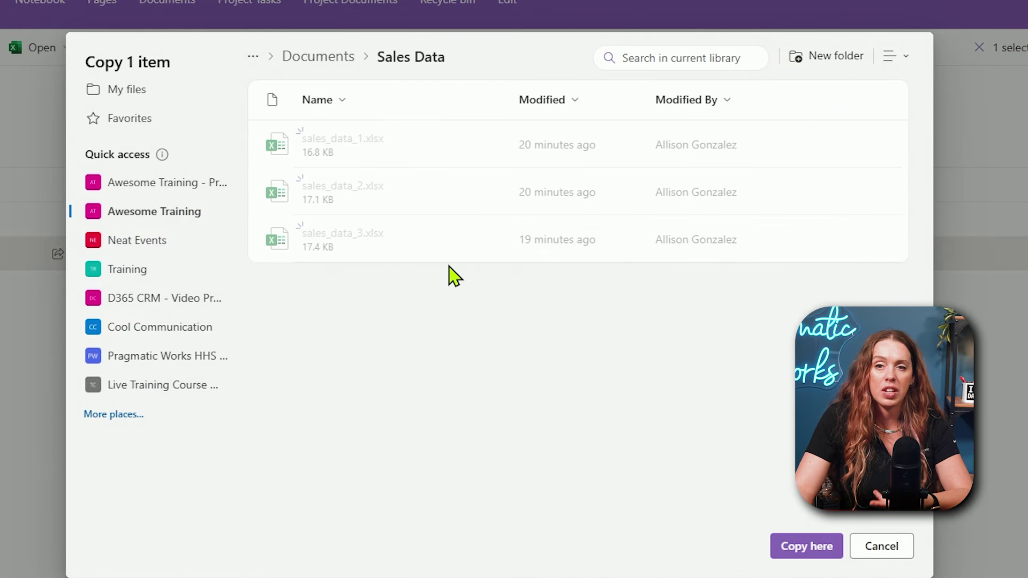
click(809, 555)
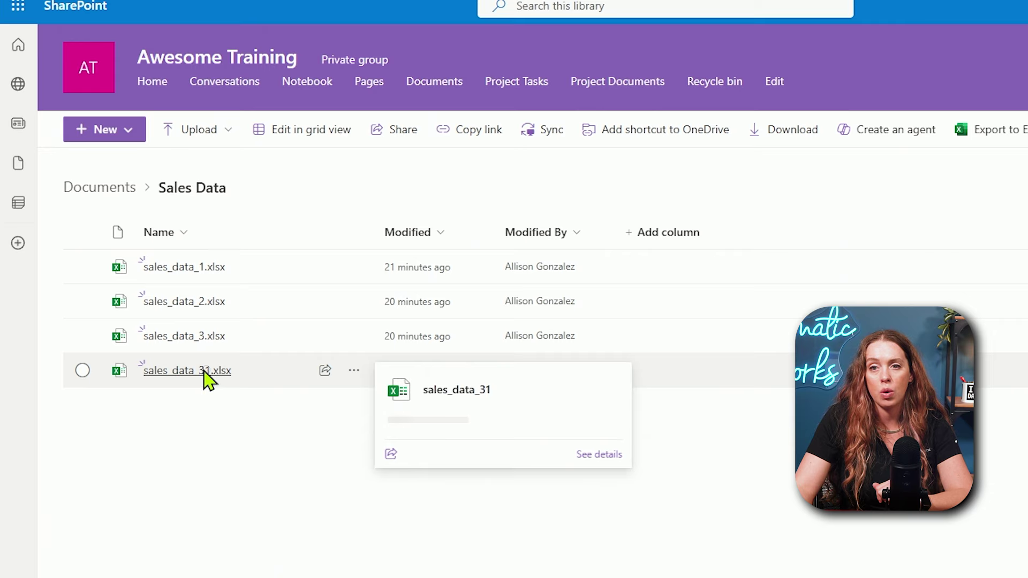
Step: Open sales_data_31.xlsx from the Sales Data folder and clear all data from row 3 downward
click(205, 371)
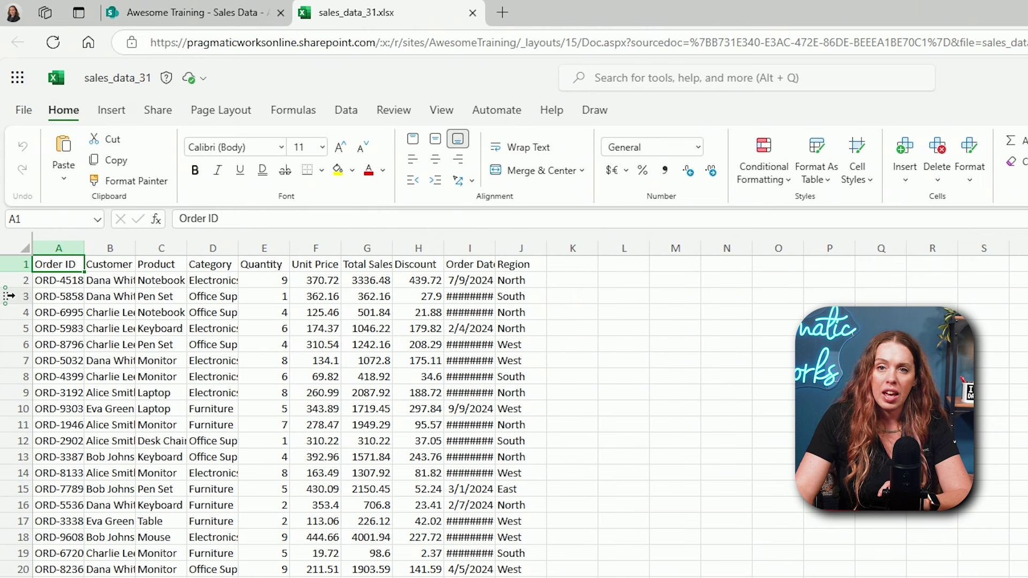
drag(9, 296, 15, 570)
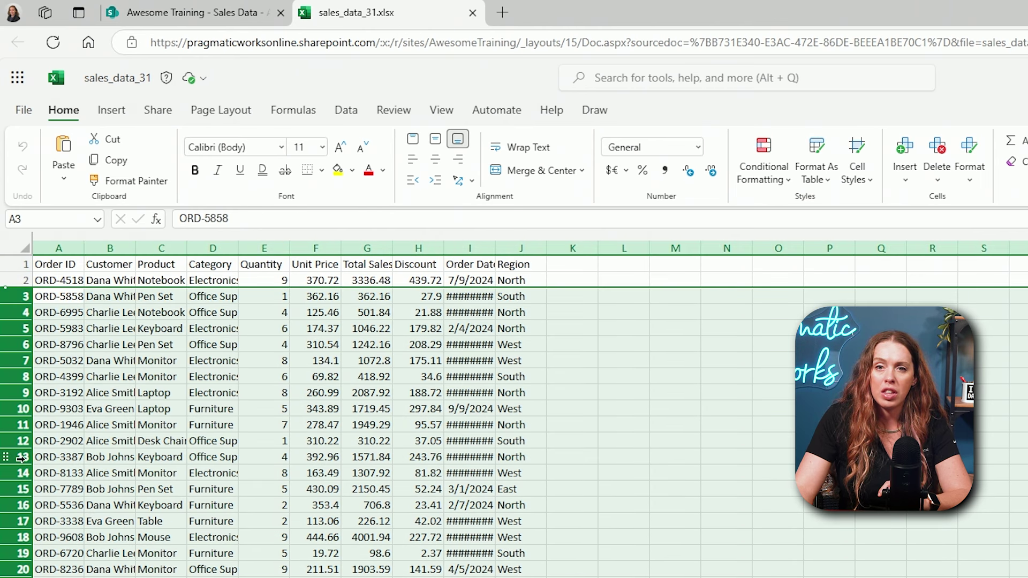
key(Delete)
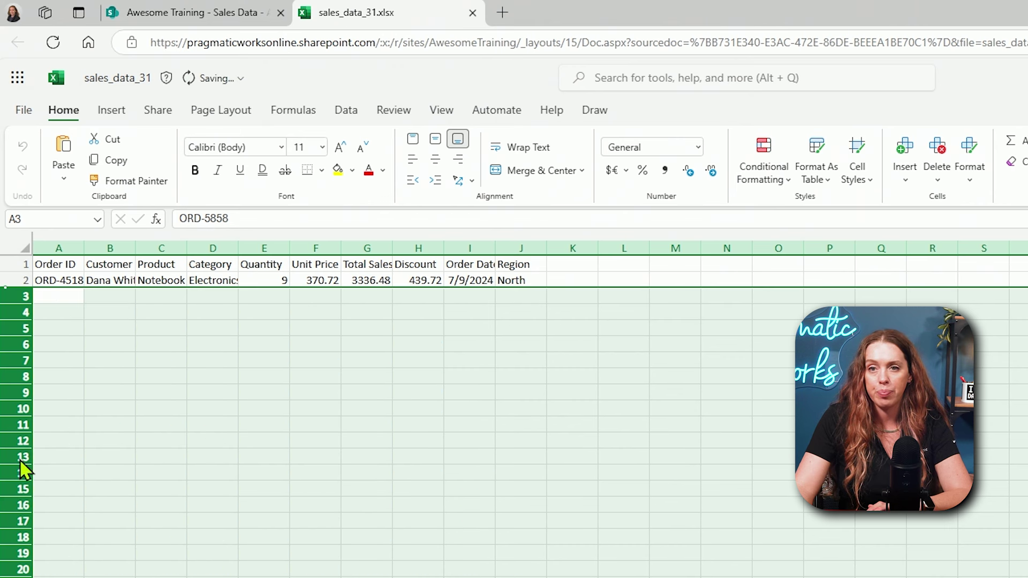
Step: Replace the customer name in cell B2 with another customer's full name and widen the Customer Name column to fit
click(100, 282)
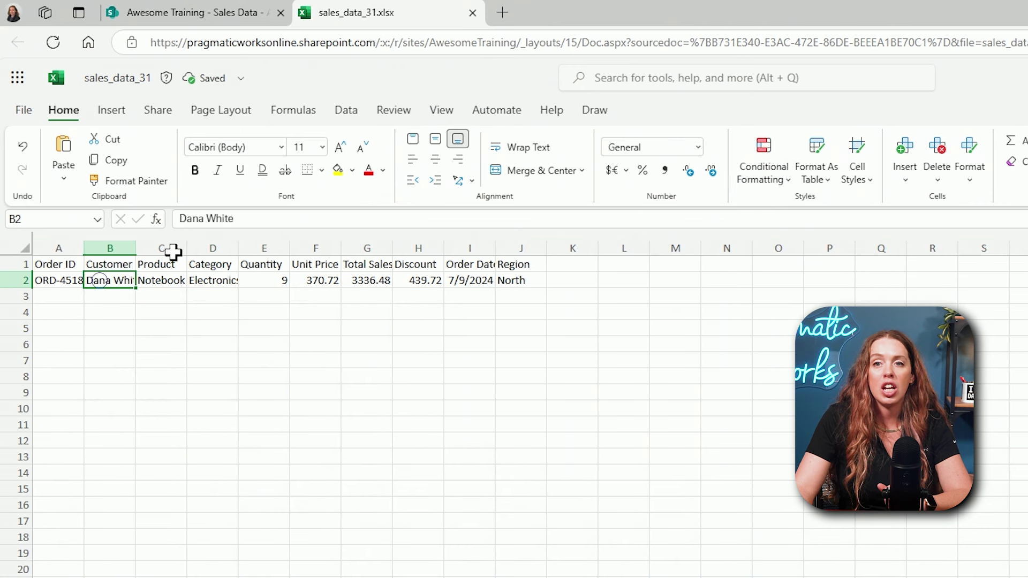
click(256, 215)
drag(234, 218, 119, 223)
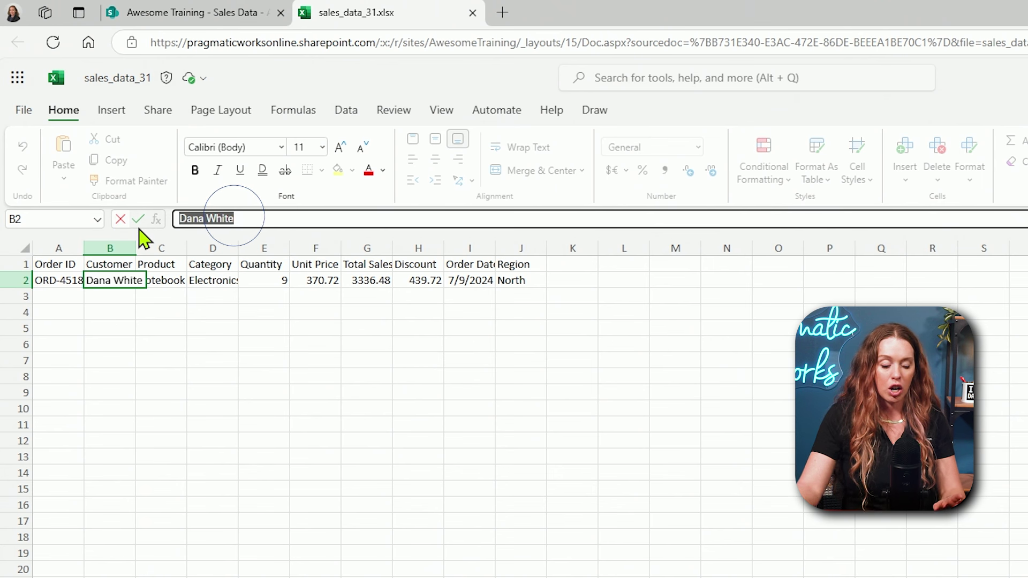
text(Allison )
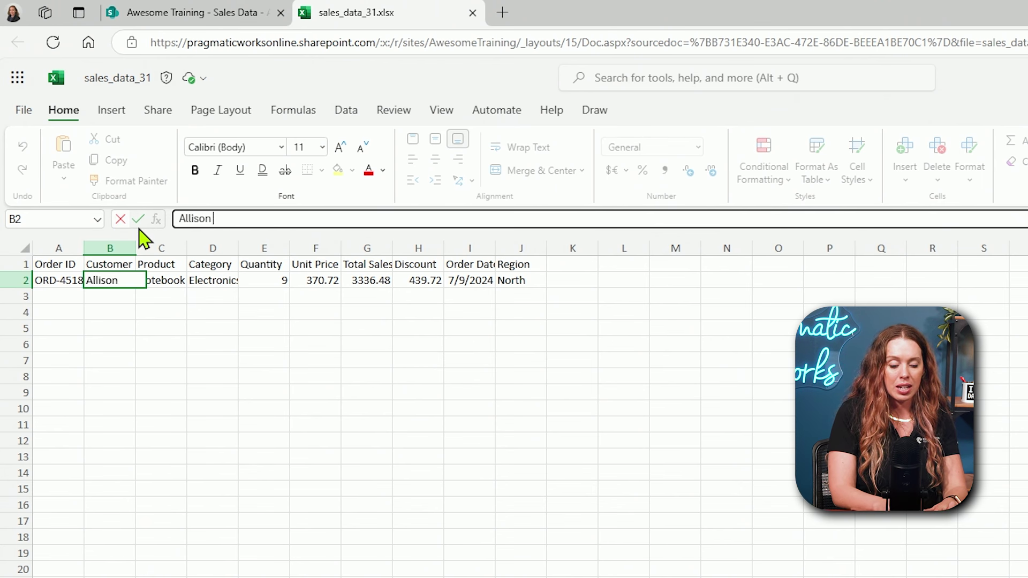
text(Gonzalez)
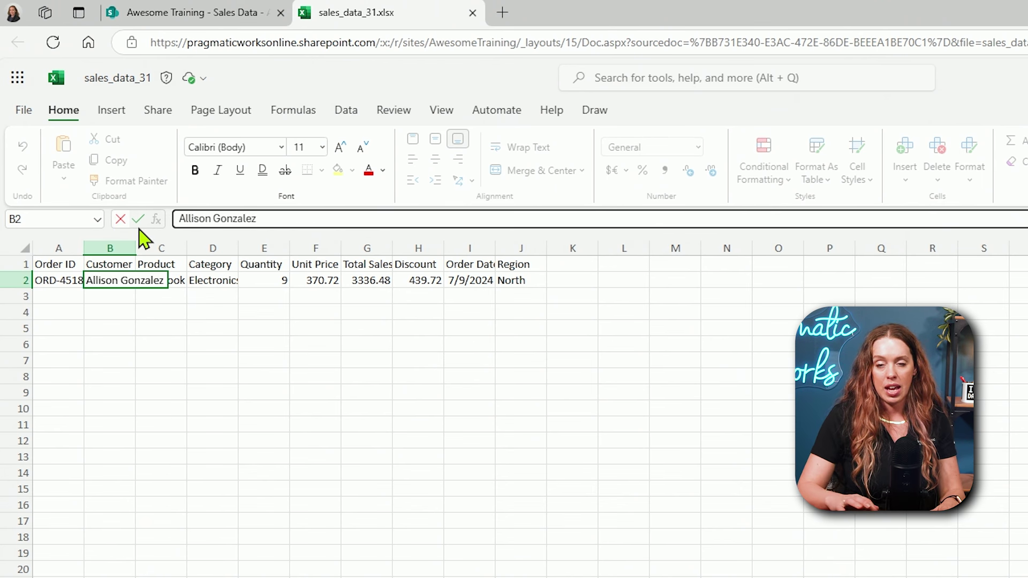
key(Return)
click(652, 395)
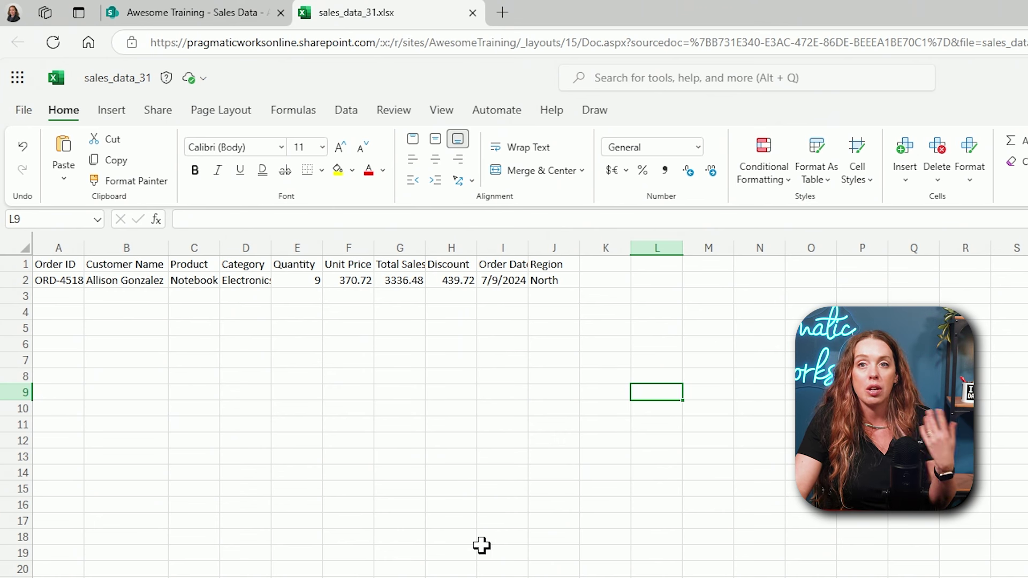
Step: Return to the SharePoint Sales Data folder, then minimize the browser to switch to the Power BI report
click(206, 16)
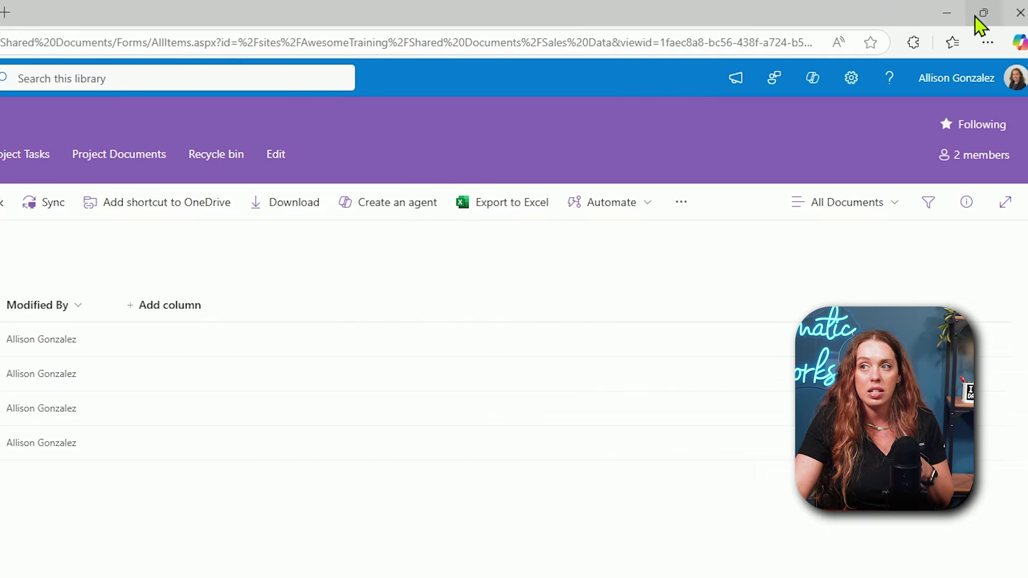
click(944, 19)
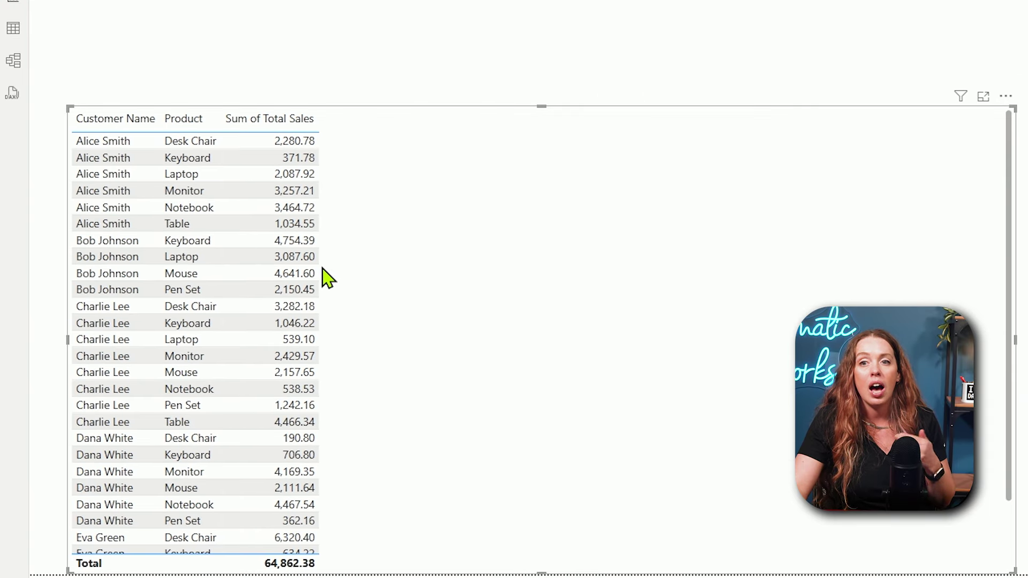